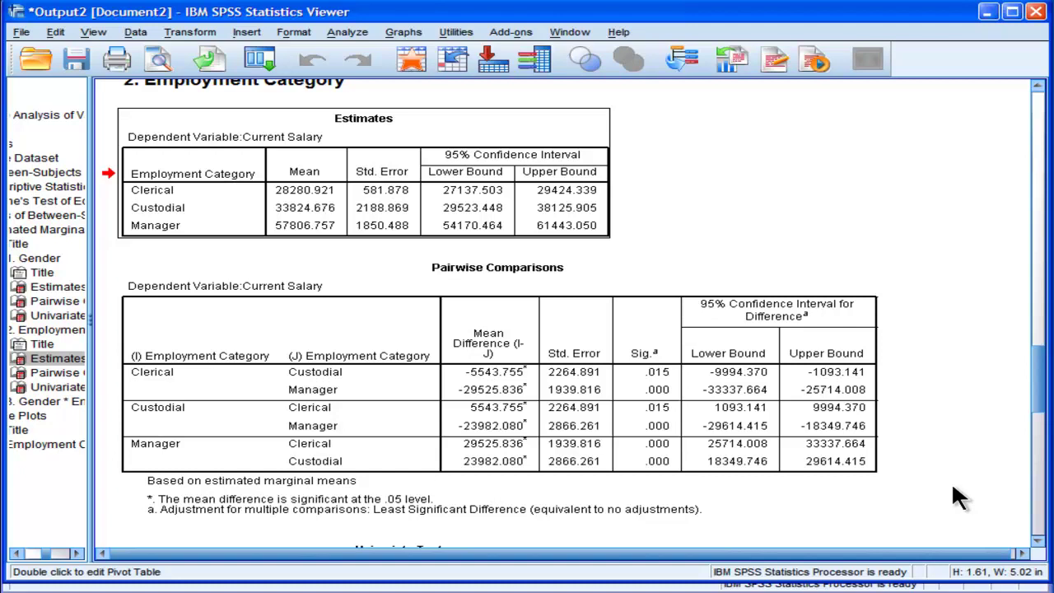
# Scroll through the ANOVA output and examine the Gender * Employment Category means table.
pyautogui.click(1036, 543)
pyautogui.scroll(-8, 1036, 543)
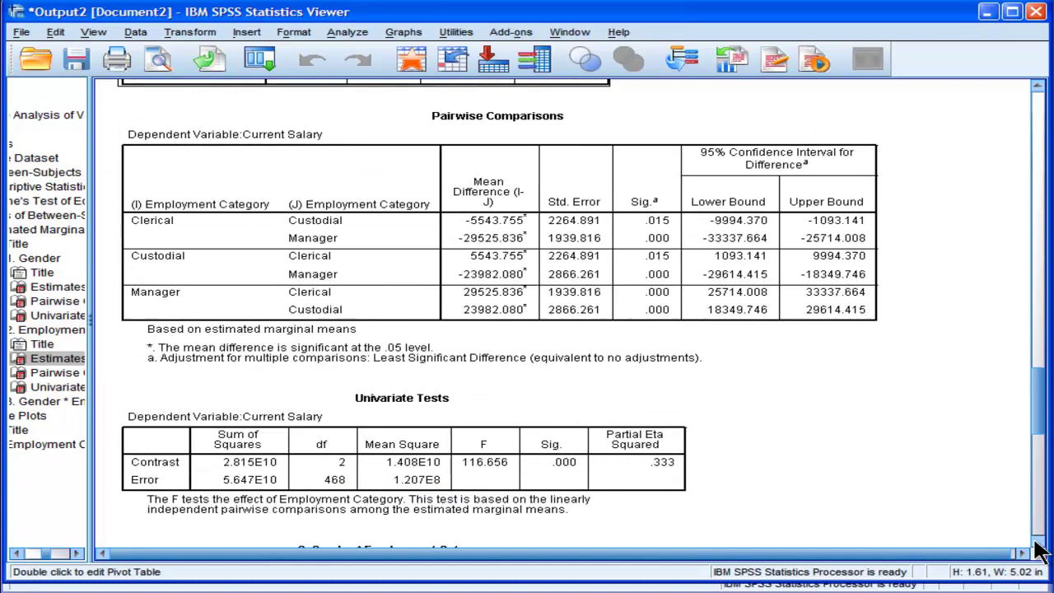
pyautogui.scroll(-6, 1036, 548)
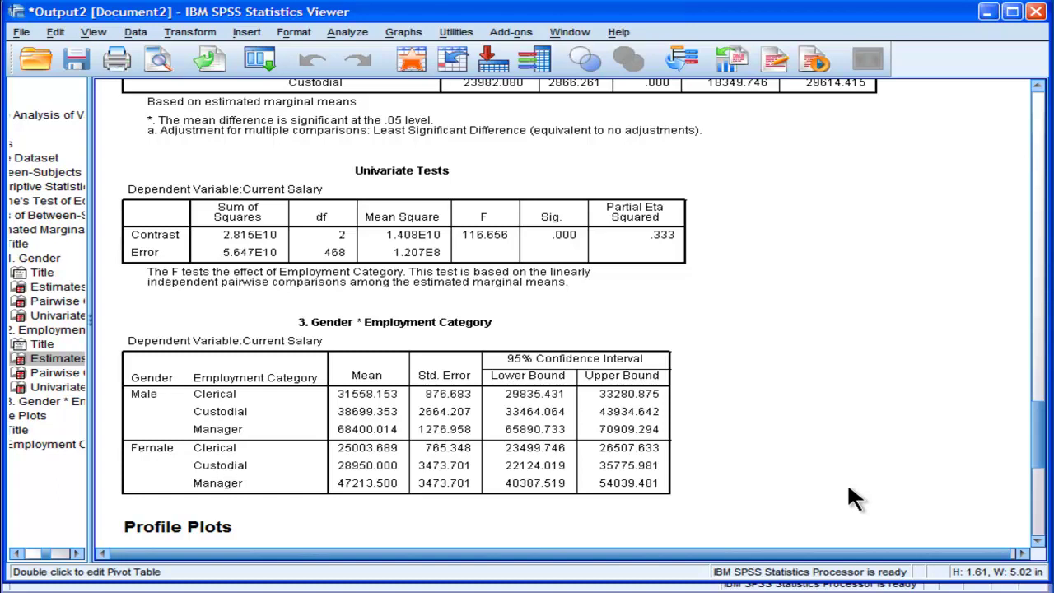
pyautogui.click(634, 455)
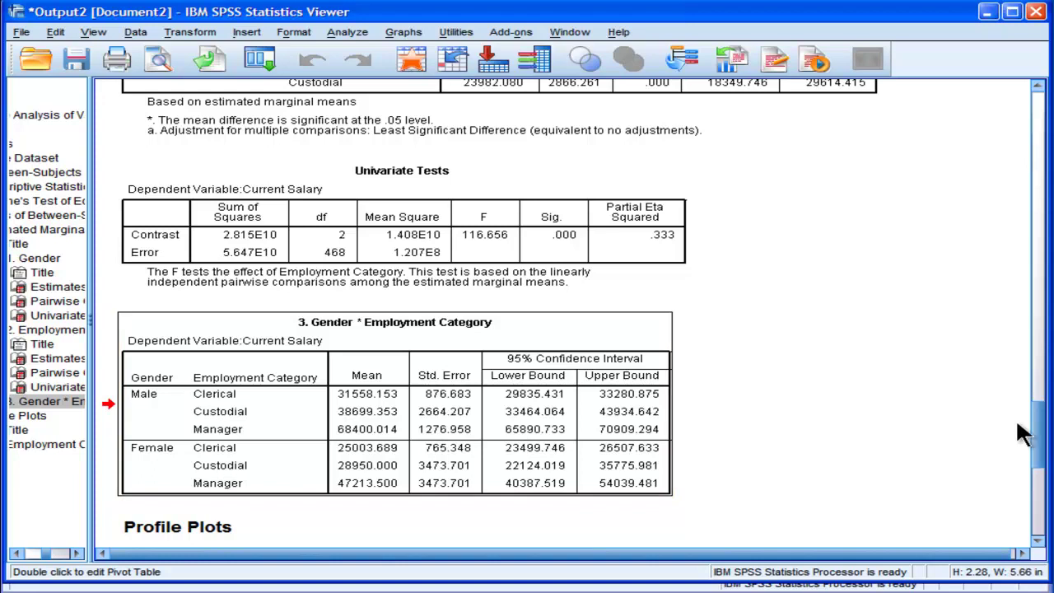
pyautogui.moveTo(1035, 432); pyautogui.dragTo(1037, 490)
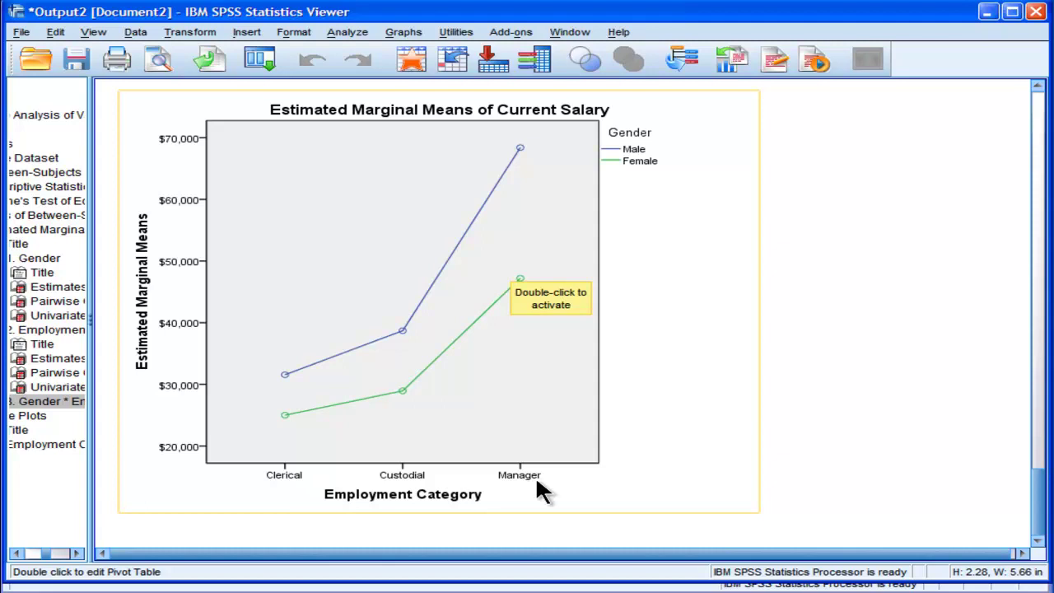
pyautogui.moveTo(1035, 484); pyautogui.dragTo(1037, 442)
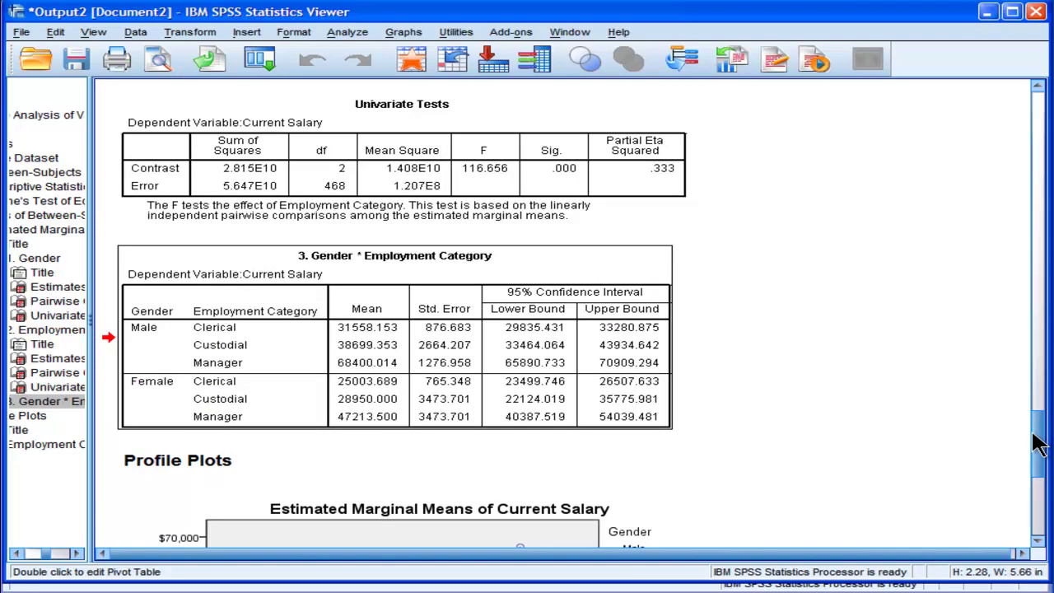
pyautogui.moveTo(1036, 436); pyautogui.dragTo(1035, 433)
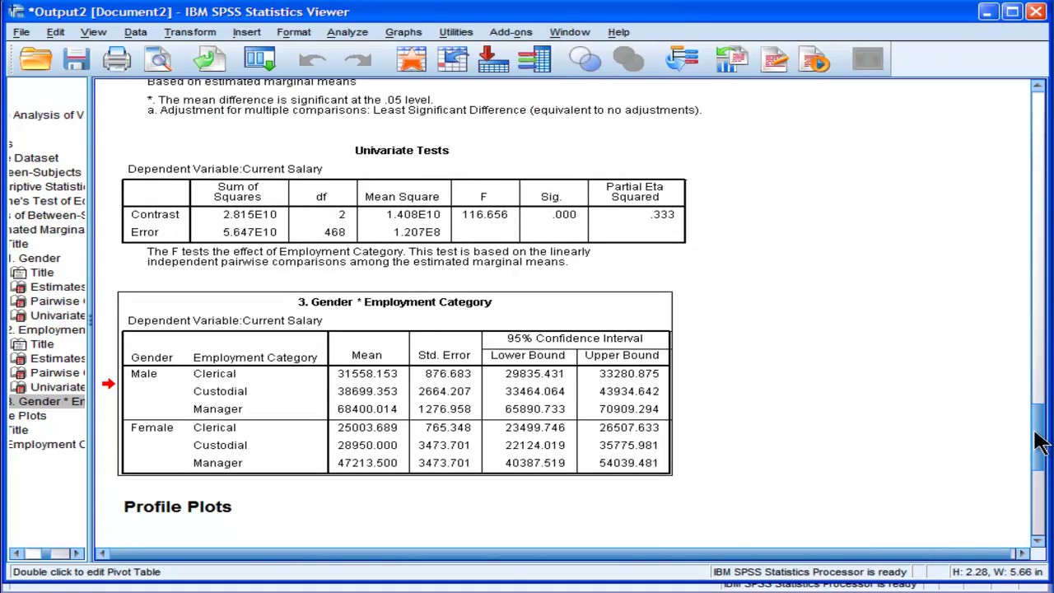
pyautogui.moveTo(1038, 436); pyautogui.dragTo(1038, 381)
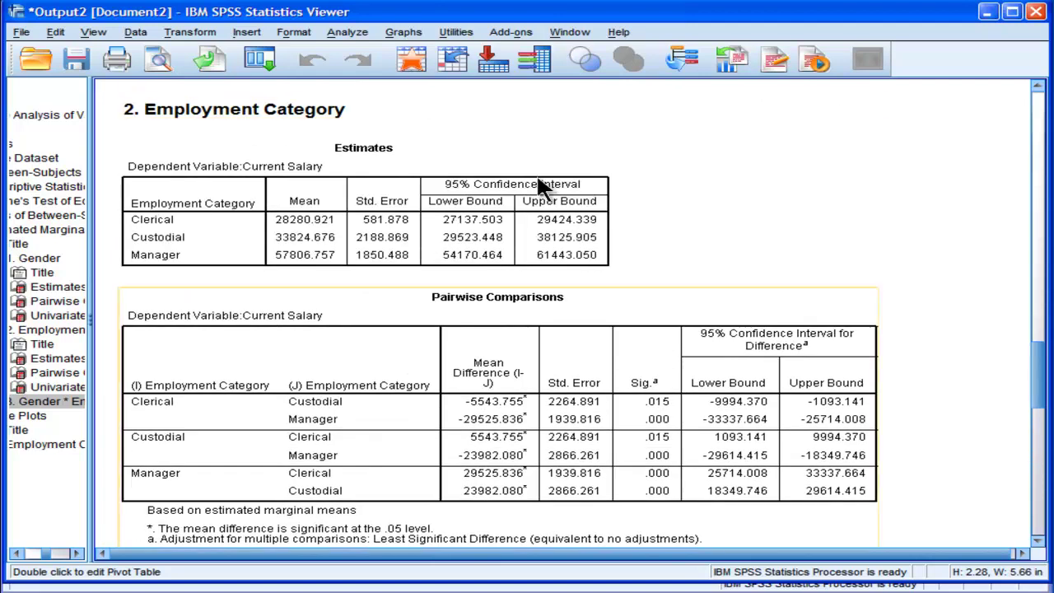
# Review the Employment Category Estimates, Pairwise Comparisons and Univariate Tests tables.
pyautogui.click(192, 99)
pyautogui.click(327, 196)
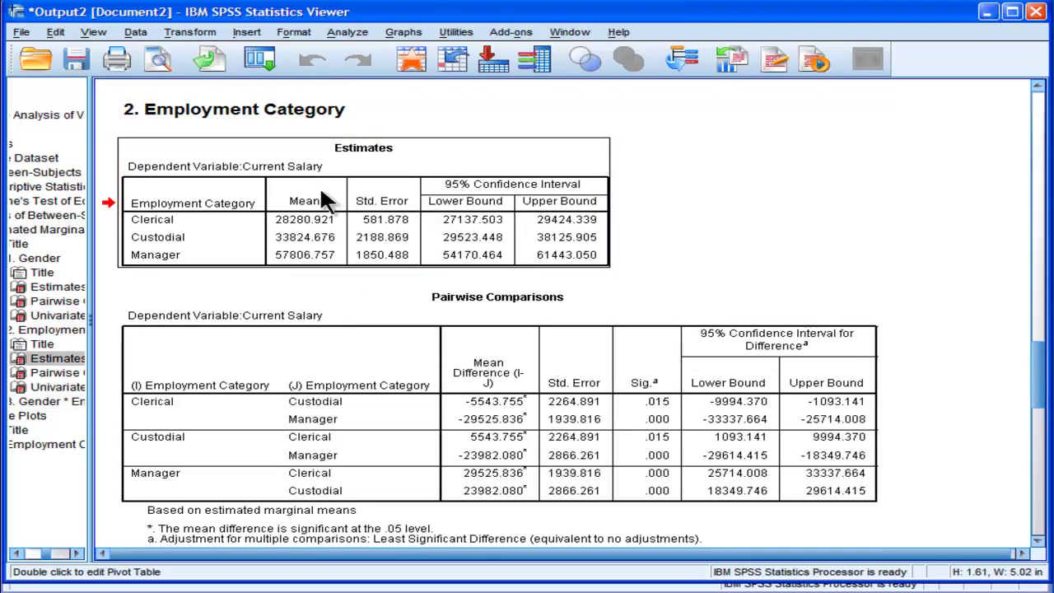
pyautogui.click(512, 408)
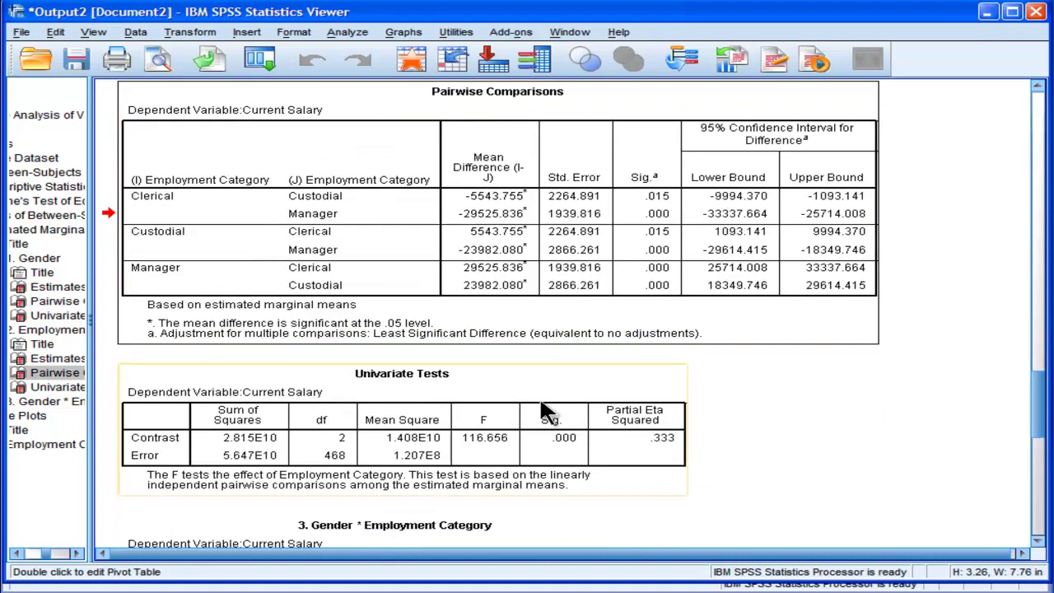
pyautogui.click(583, 430)
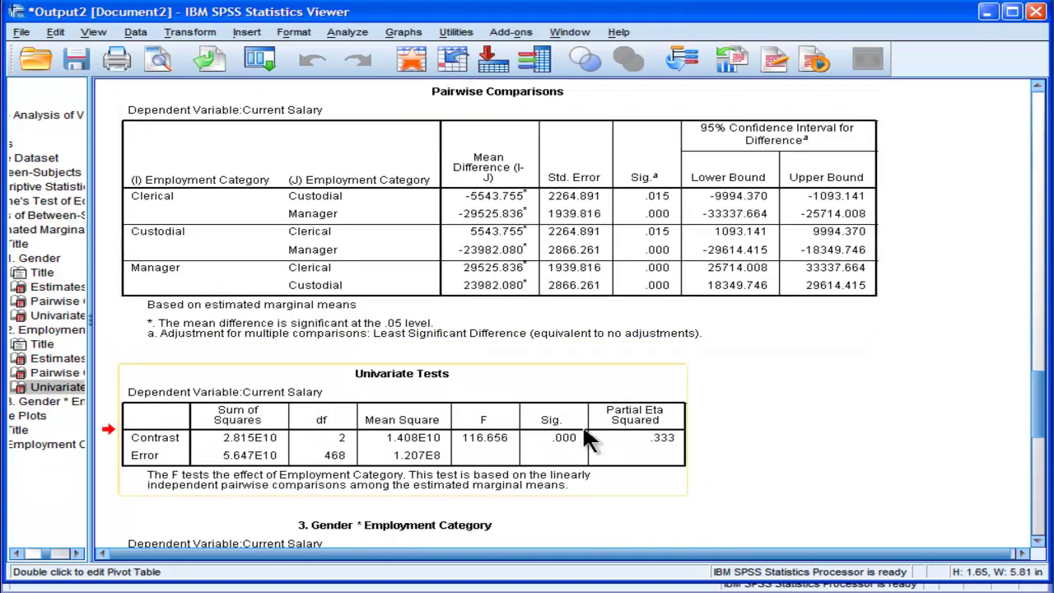
pyautogui.moveTo(1039, 395); pyautogui.dragTo(1042, 431)
pyautogui.click(520, 306)
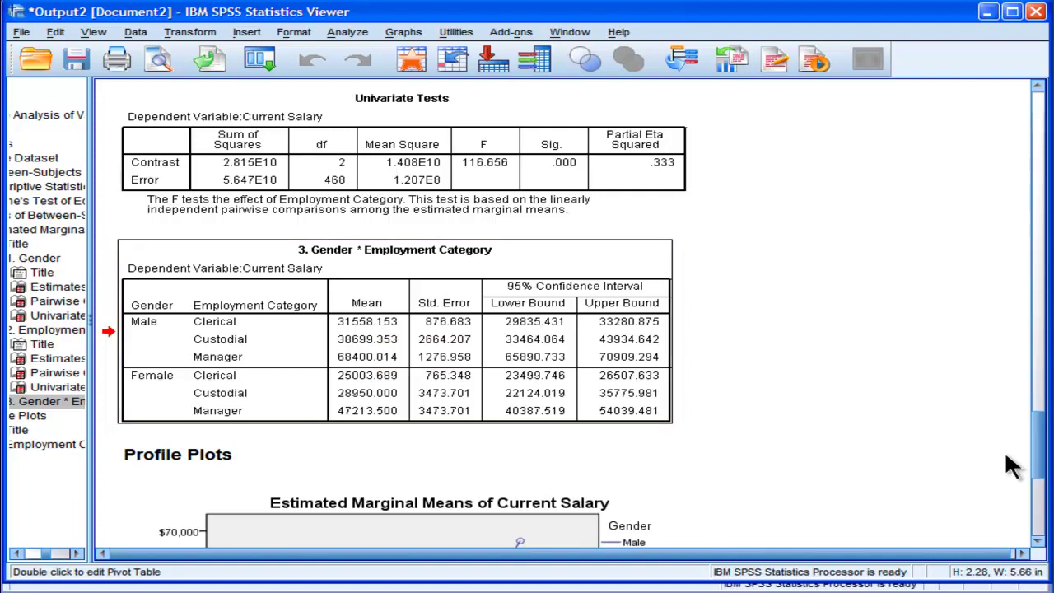
# Inspect the estimated marginal means profile plot alongside the Gender * Employment Category means table.
pyautogui.moveTo(1039, 469); pyautogui.dragTo(1037, 518)
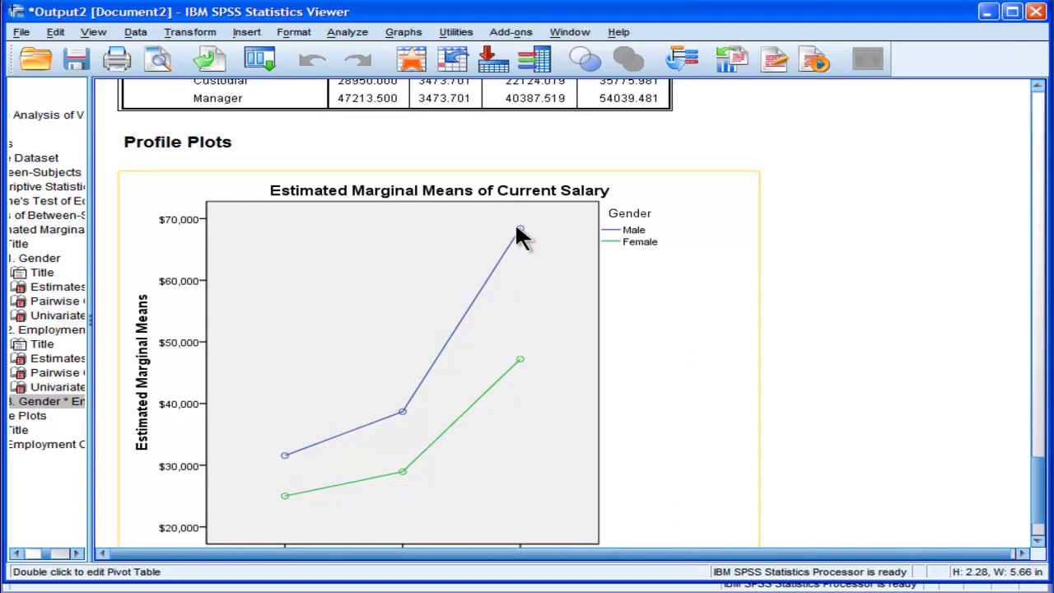
pyautogui.click(975, 449)
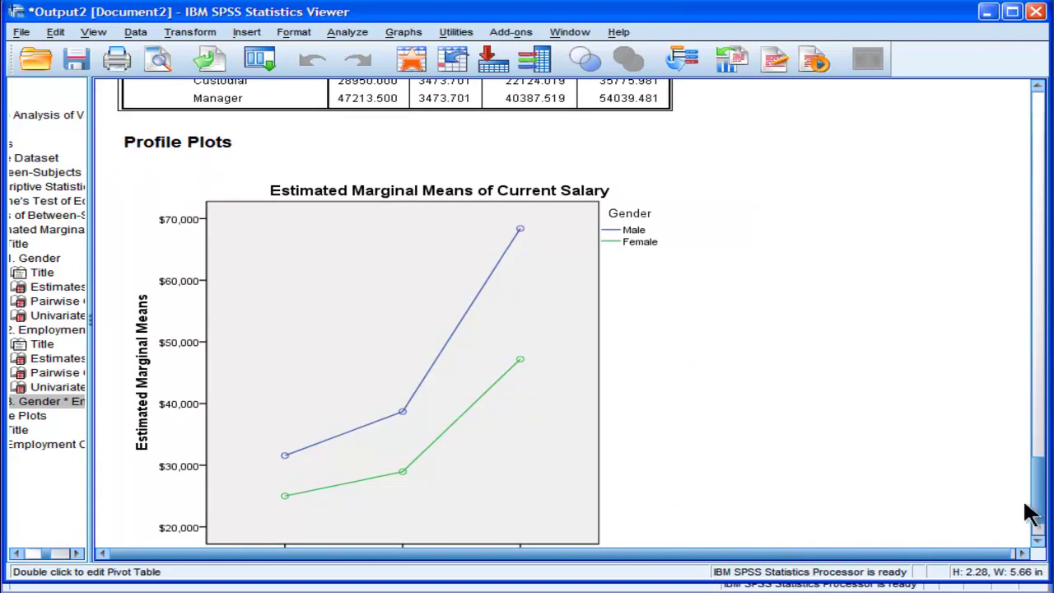
pyautogui.scroll(-1, 1037, 499)
pyautogui.click(527, 398)
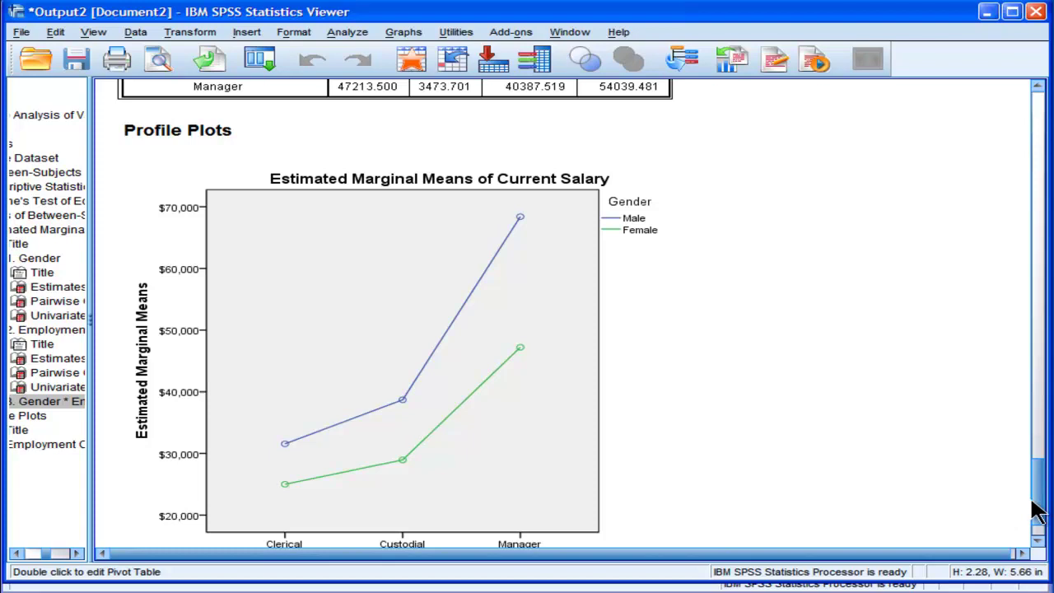
pyautogui.moveTo(1039, 500); pyautogui.dragTo(1038, 461)
pyautogui.click(520, 408)
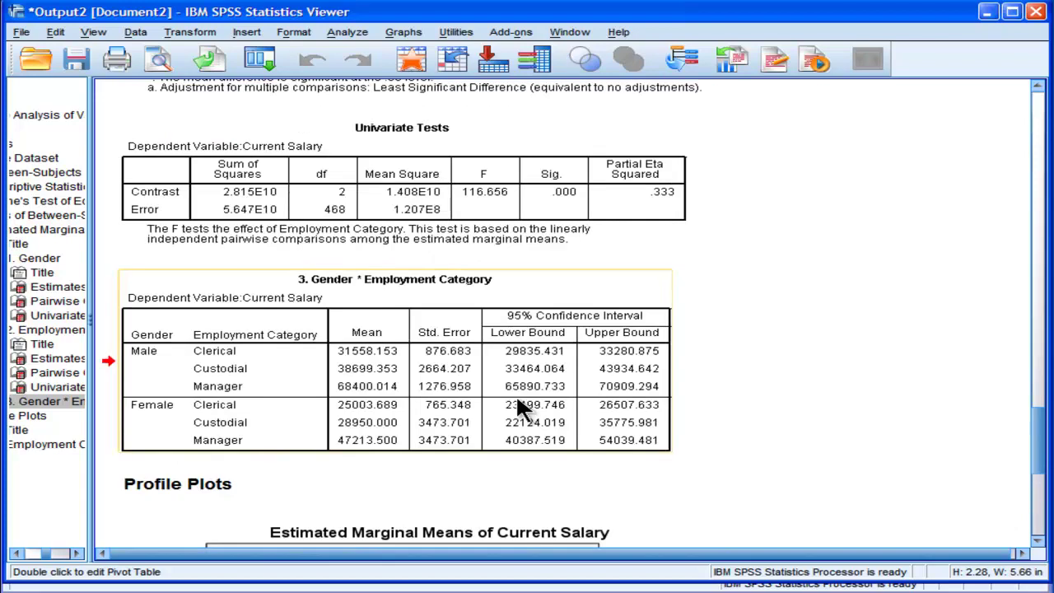
# Switch to the Employee data Data Editor and paste the Univariate General Linear Model setup as UNIANOVA syntax.
pyautogui.hotkey('alt', 'Tab')
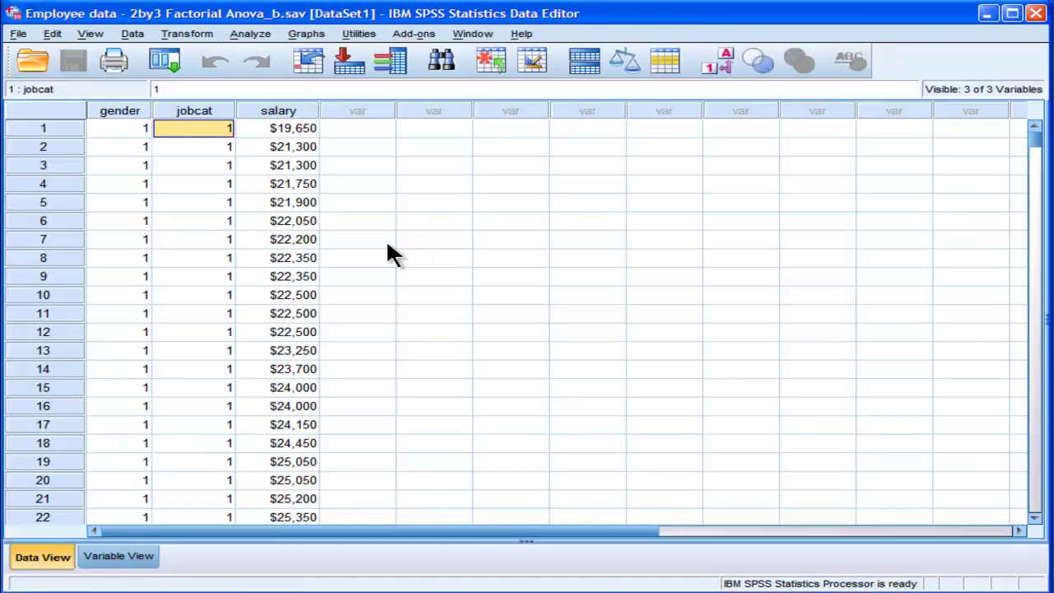
pyautogui.click(250, 34)
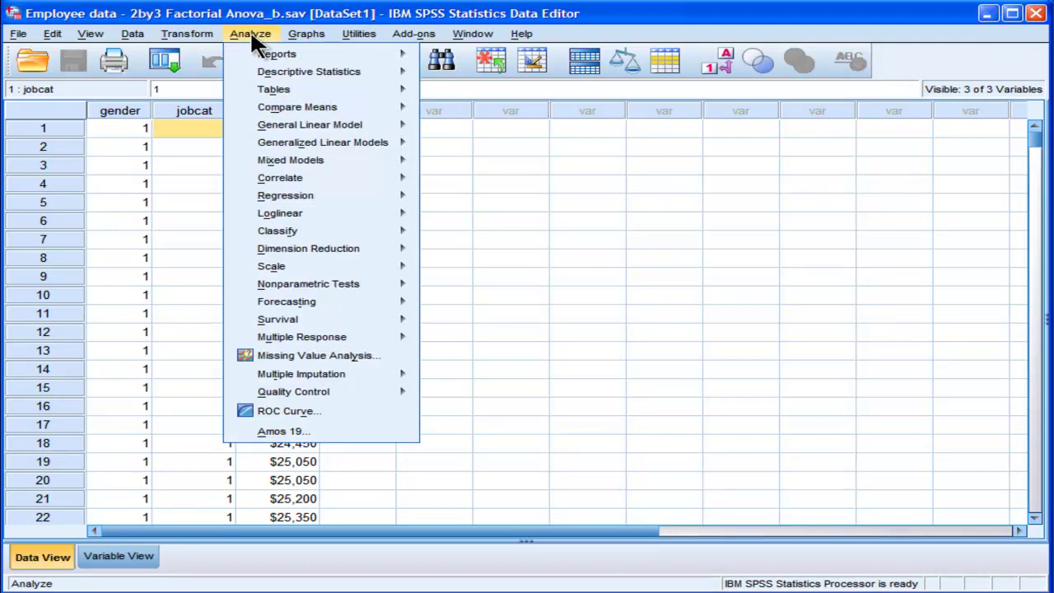
pyautogui.moveTo(338, 119)
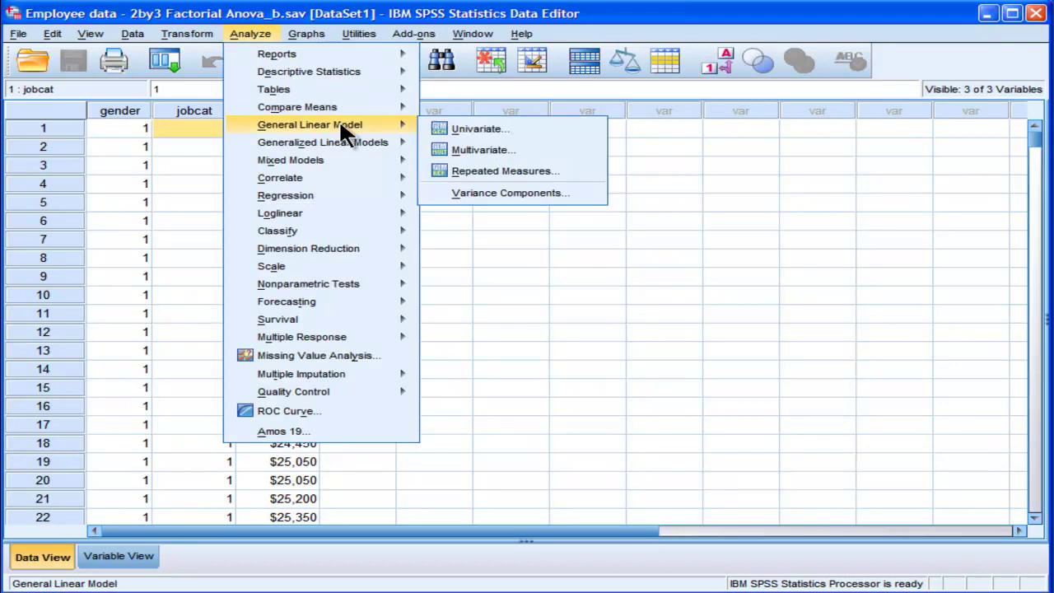
pyautogui.click(449, 128)
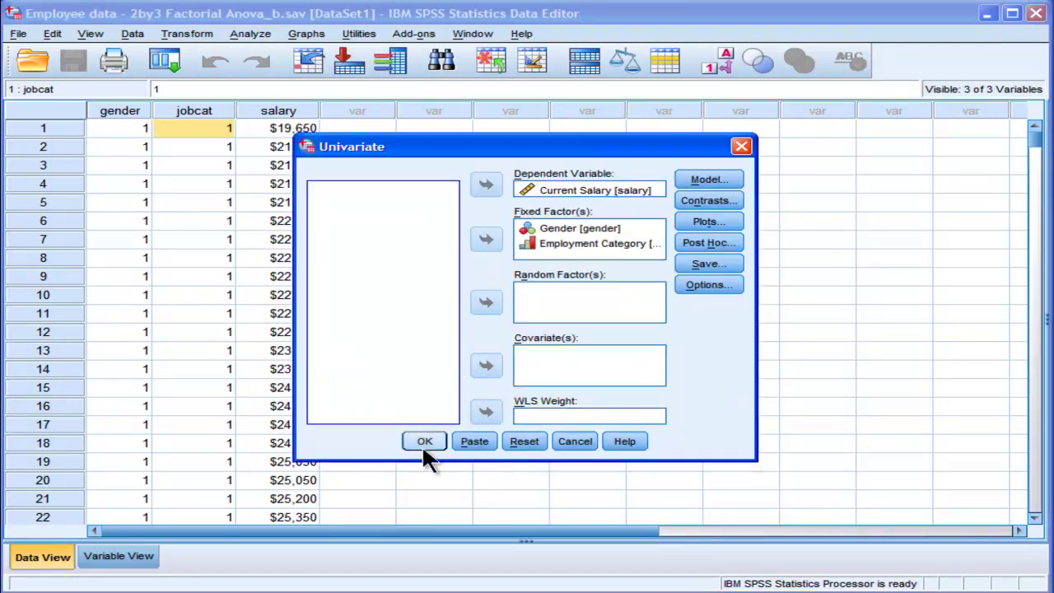
pyautogui.click(473, 442)
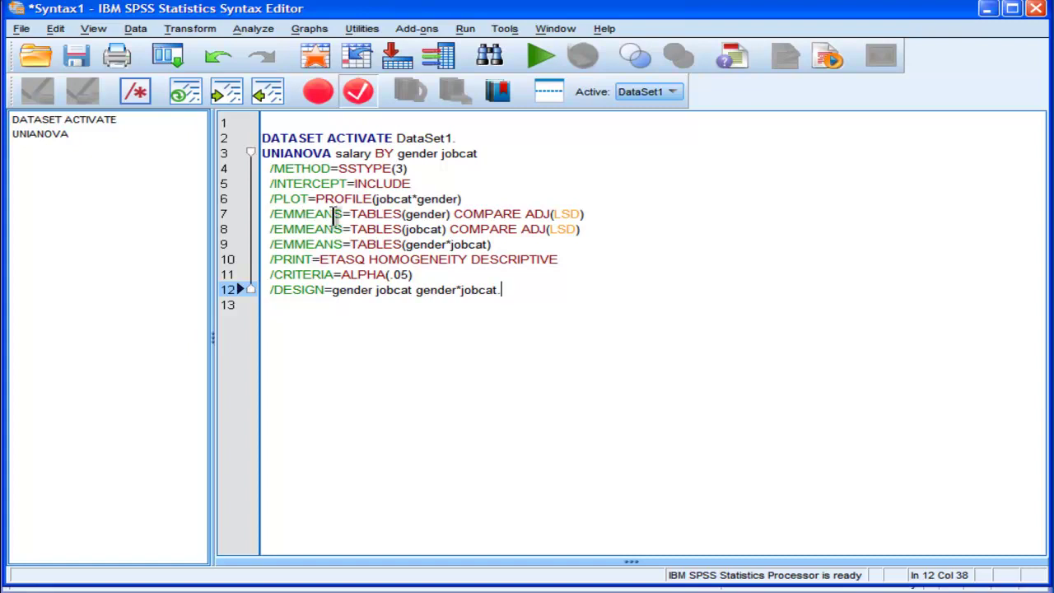
# Append COMPARE(gender) to the /EMMEANS=TABLES(gender*jobcat) line on line 9.
pyautogui.click(390, 214)
pyautogui.press('Left')
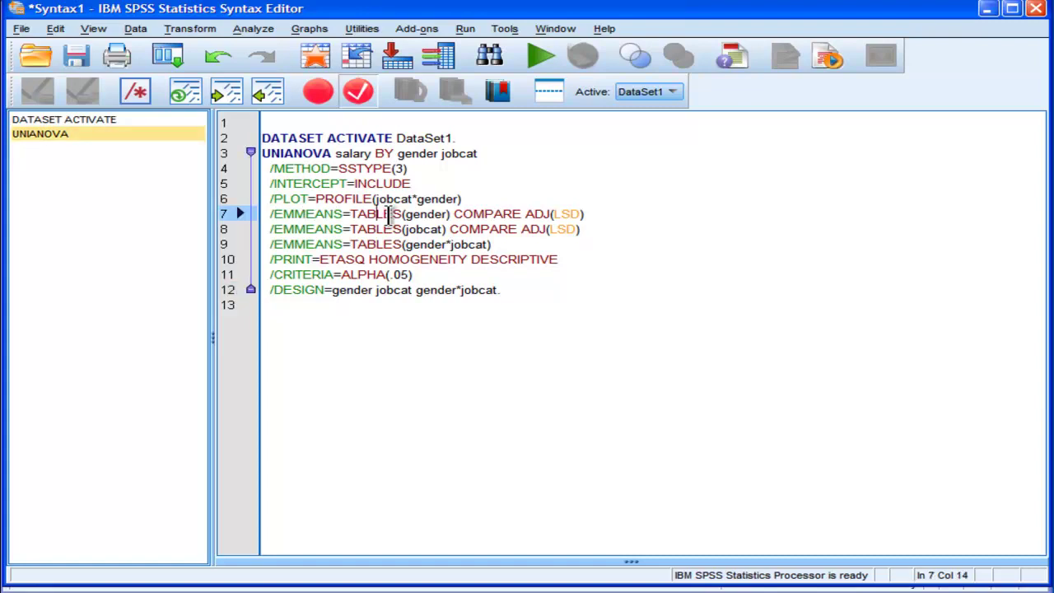
pyautogui.press('Right')
pyautogui.press('Right')
pyautogui.press('Right')
pyautogui.press('Right')
pyautogui.press('Right')
pyautogui.press('Right')
pyautogui.press('Right')
pyautogui.press('Right')
pyautogui.press('Right')
pyautogui.press('Right')
pyautogui.press('Right')
pyautogui.press('Right')
pyautogui.hotkey('shift', 'Right')
pyautogui.hotkey('shift', 'Right')
pyautogui.hotkey('shift', 'Right')
pyautogui.hotkey('shift', 'Right')
pyautogui.hotkey('shift', 'Right')
pyautogui.hotkey('shift', 'Right')
pyautogui.hotkey('shift', 'Right')
pyautogui.hotkey('shift', 'Right')
pyautogui.hotkey('shift', 'Right')
pyautogui.hotkey('shift', 'Right')
pyautogui.hotkey('shift', 'Right')
pyautogui.hotkey('shift', 'Right')
pyautogui.hotkey('shift', 'Right')
pyautogui.hotkey('shift', 'Right')
pyautogui.hotkey('shift', 'Right')
pyautogui.hotkey('shift', 'Right')
pyautogui.press('Down')
pyautogui.hotkey('shift', 'Left')
pyautogui.hotkey('shift', 'Left')
pyautogui.hotkey('shift', 'Left')
pyautogui.hotkey('shift', 'Left')
pyautogui.hotkey('shift', 'Left')
pyautogui.hotkey('shift', 'Left')
pyautogui.hotkey('shift', 'Left')
pyautogui.hotkey('shift', 'Left')
pyautogui.hotkey('shift', 'Left')
pyautogui.hotkey('shift', 'Left')
pyautogui.hotkey('shift', 'Left')
pyautogui.hotkey('shift', 'Left')
pyautogui.hotkey('shift', 'Left')
pyautogui.hotkey('shift', 'Left')
pyautogui.hotkey('shift', 'Left')
pyautogui.hotkey('shift', 'Left')
pyautogui.hotkey('shift', 'Left')
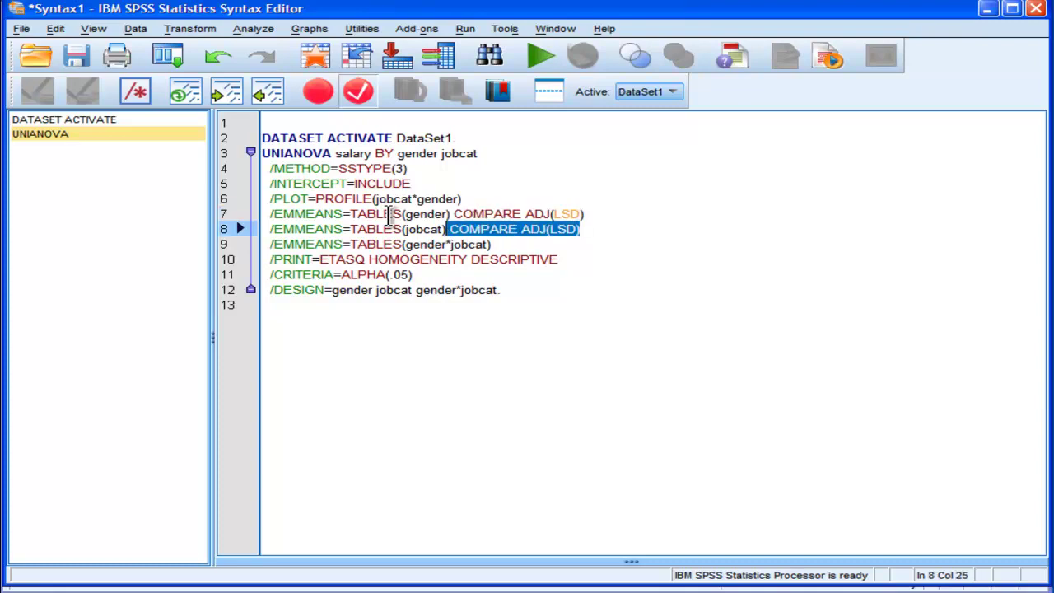
pyautogui.press('Down')
pyautogui.press('Right')
pyautogui.press('Right')
pyautogui.press('Right')
pyautogui.press('Right')
pyautogui.press('Right')
pyautogui.press('Right')
pyautogui.press('Right')
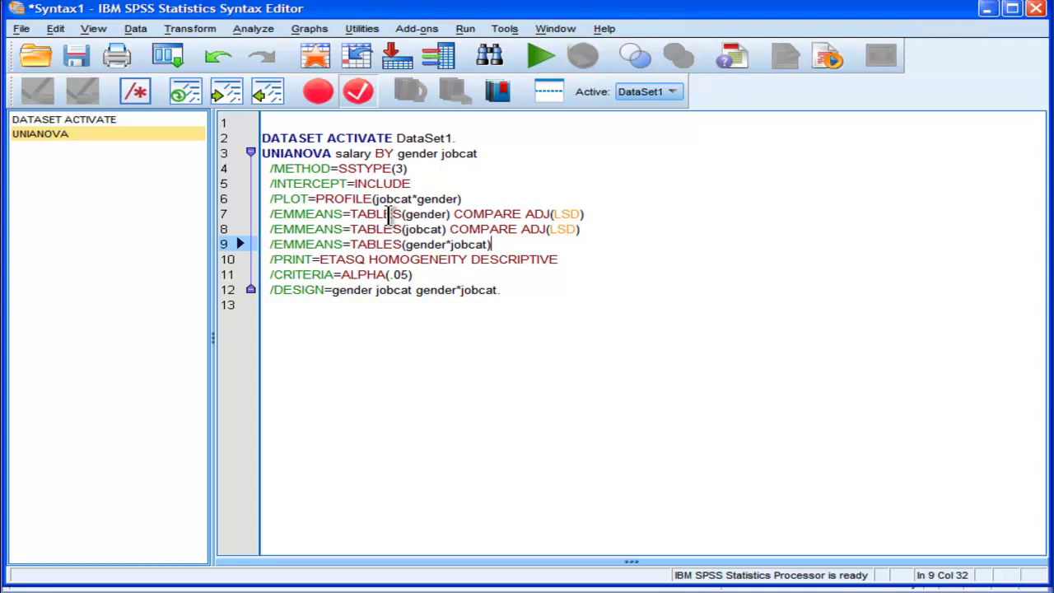
pyautogui.write('C')
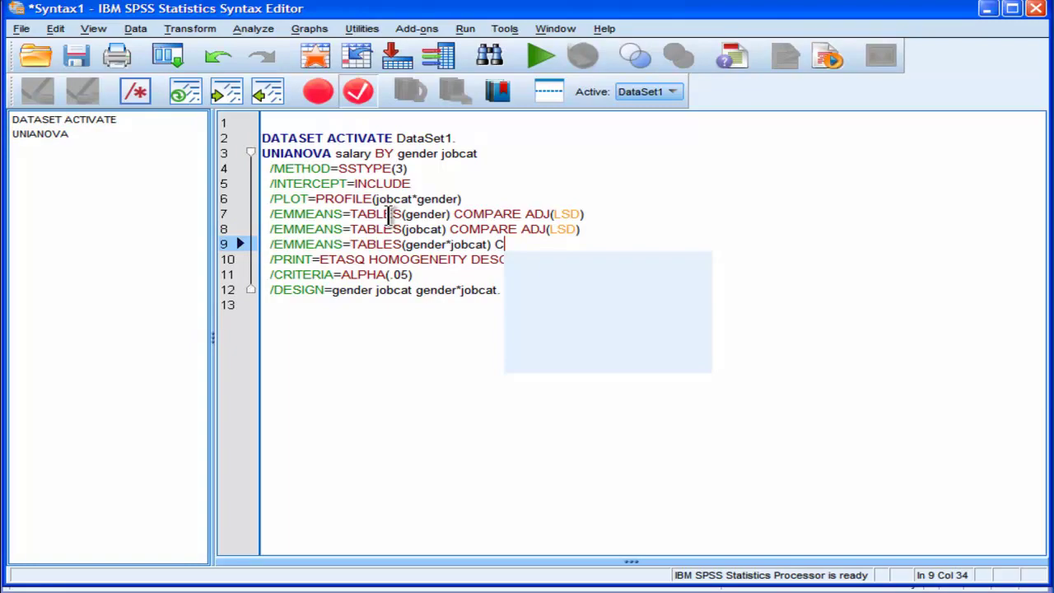
pyautogui.write('OMPARE(')
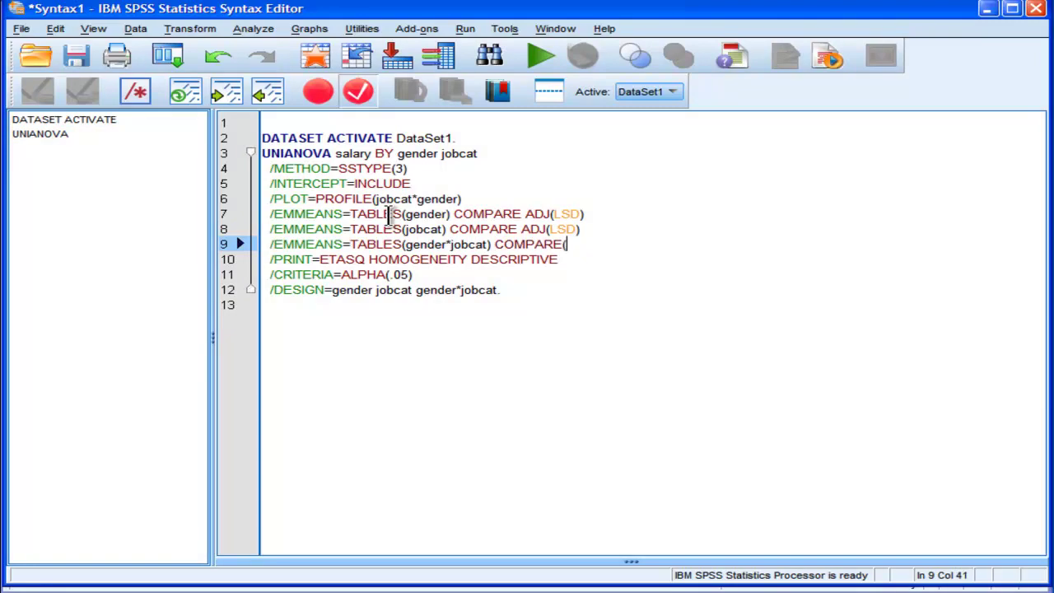
pyautogui.write('gender)')
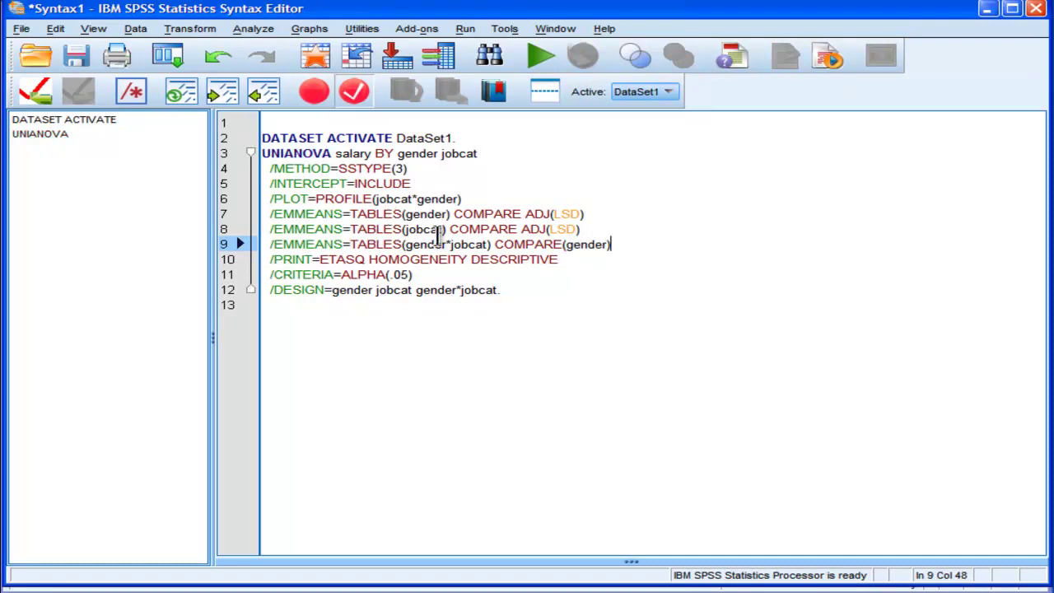
# Review the new COMPARE(gender) clause and select the whole UNIANOVA command, lines 3 to 12.
pyautogui.click(585, 245)
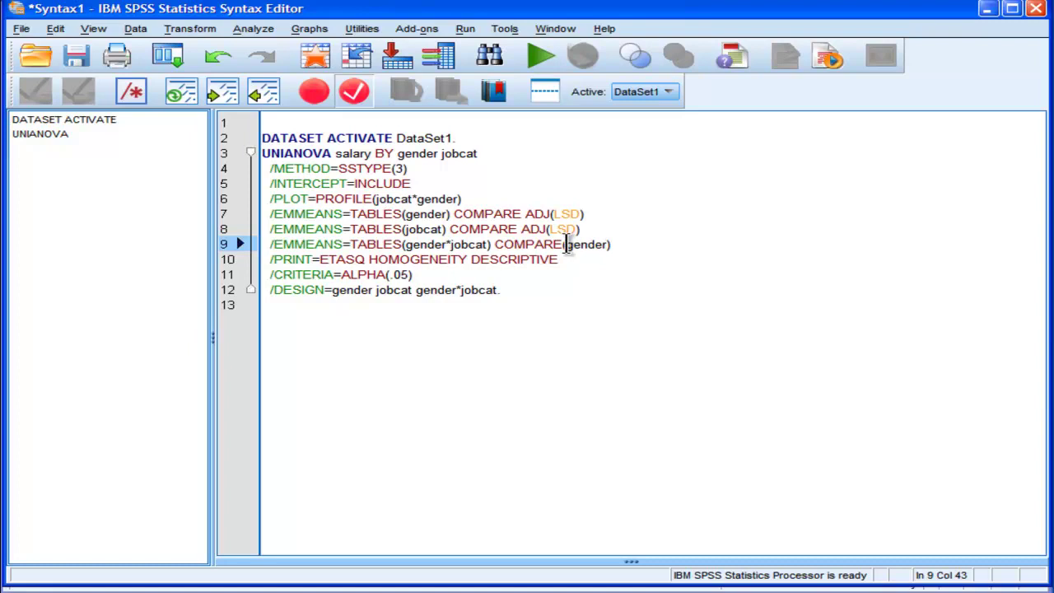
pyautogui.moveTo(565, 245); pyautogui.dragTo(612, 245)
pyautogui.click(565, 245)
pyautogui.moveTo(565, 244); pyautogui.dragTo(613, 246)
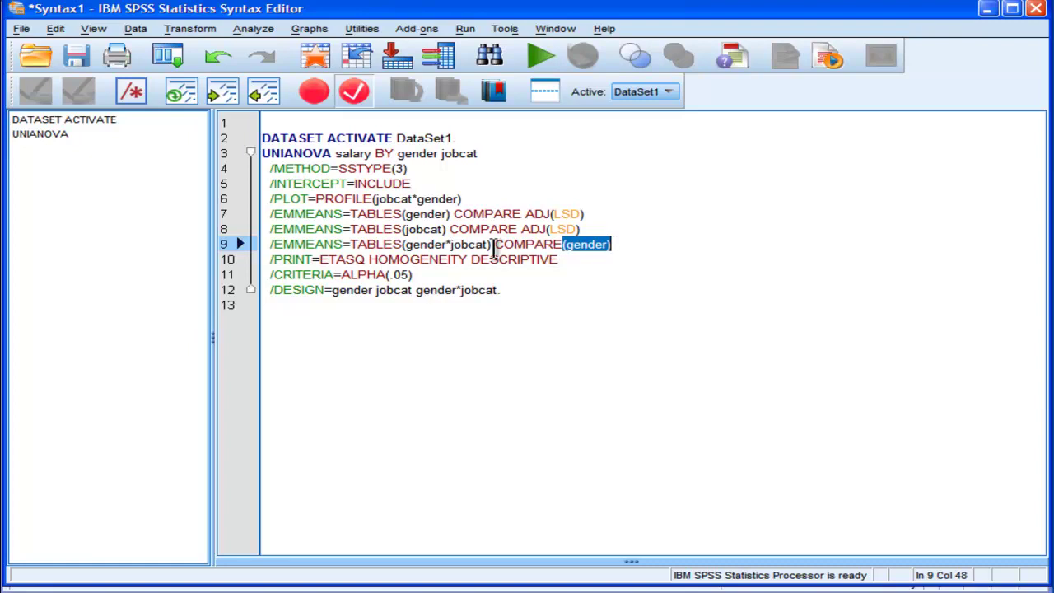
pyautogui.click(448, 244)
pyautogui.moveTo(451, 244); pyautogui.dragTo(487, 244)
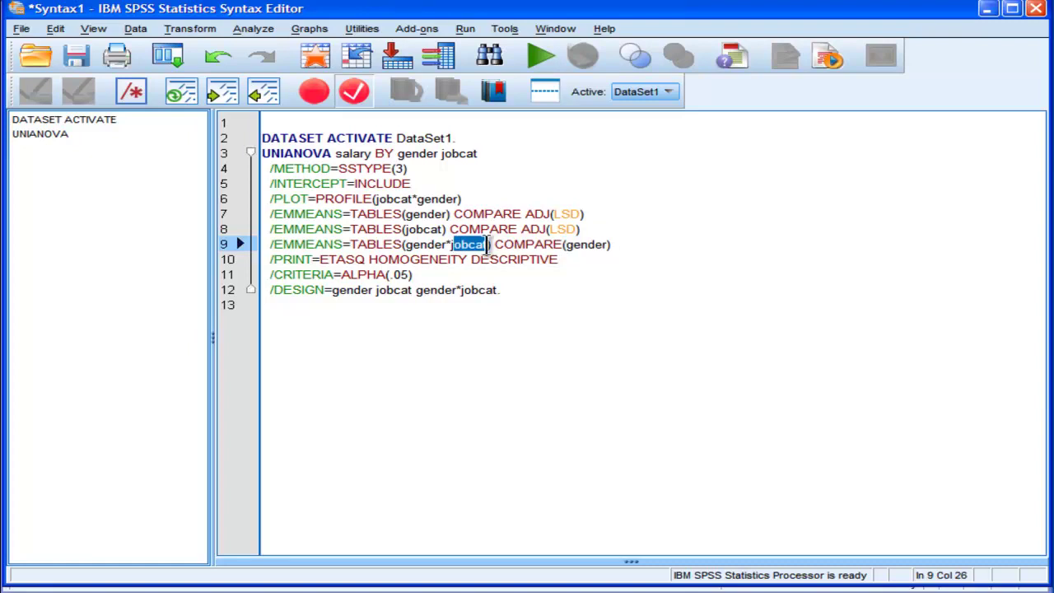
pyautogui.click(609, 244)
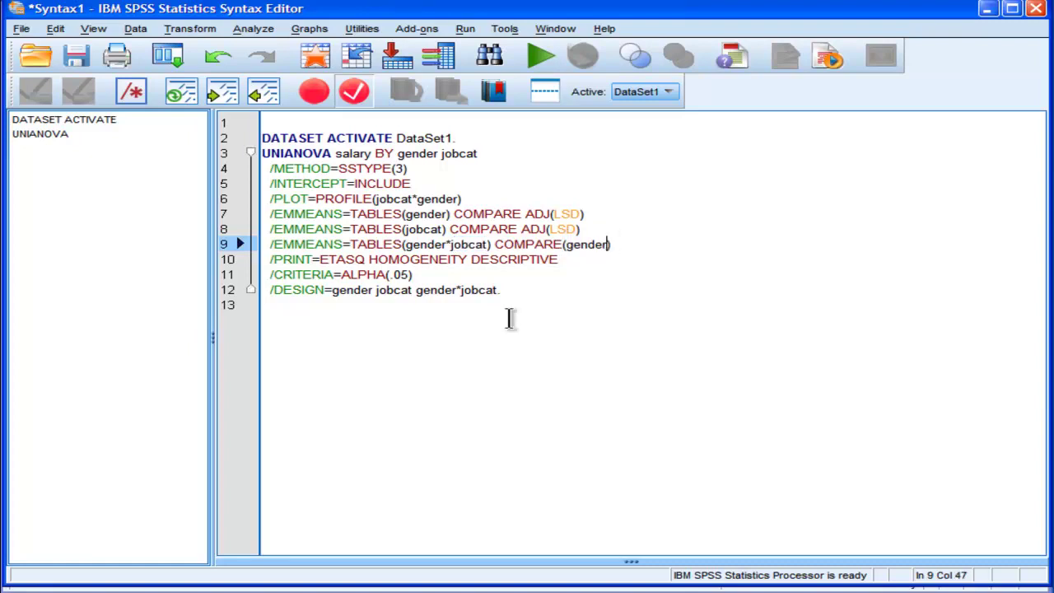
pyautogui.moveTo(519, 288); pyautogui.dragTo(255, 150)
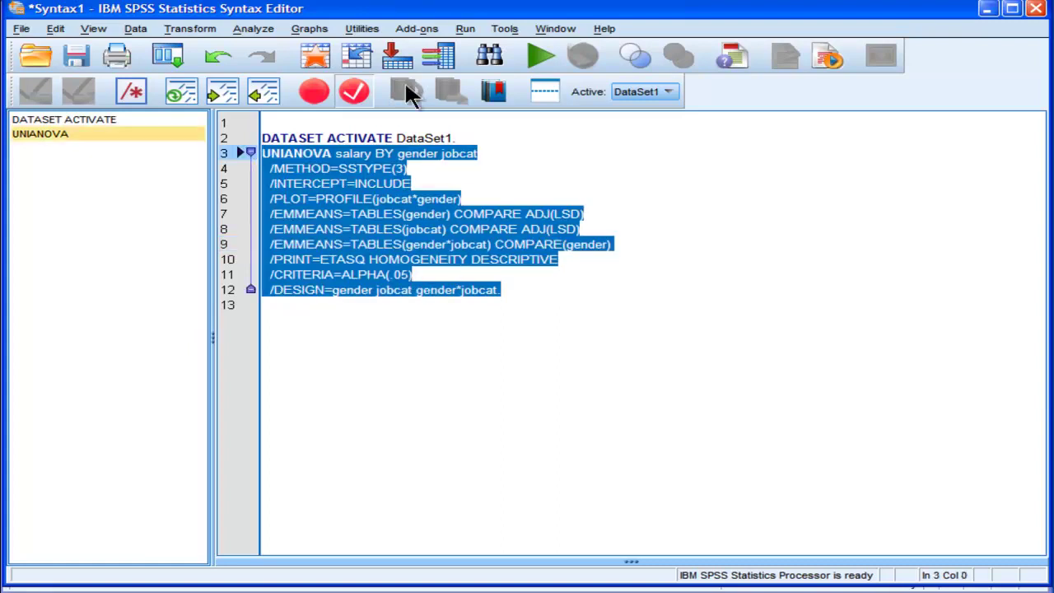
# Run the selected UNIANOVA command via Run > Selection and scroll through the new output.
pyautogui.click(465, 29)
pyautogui.click(480, 70)
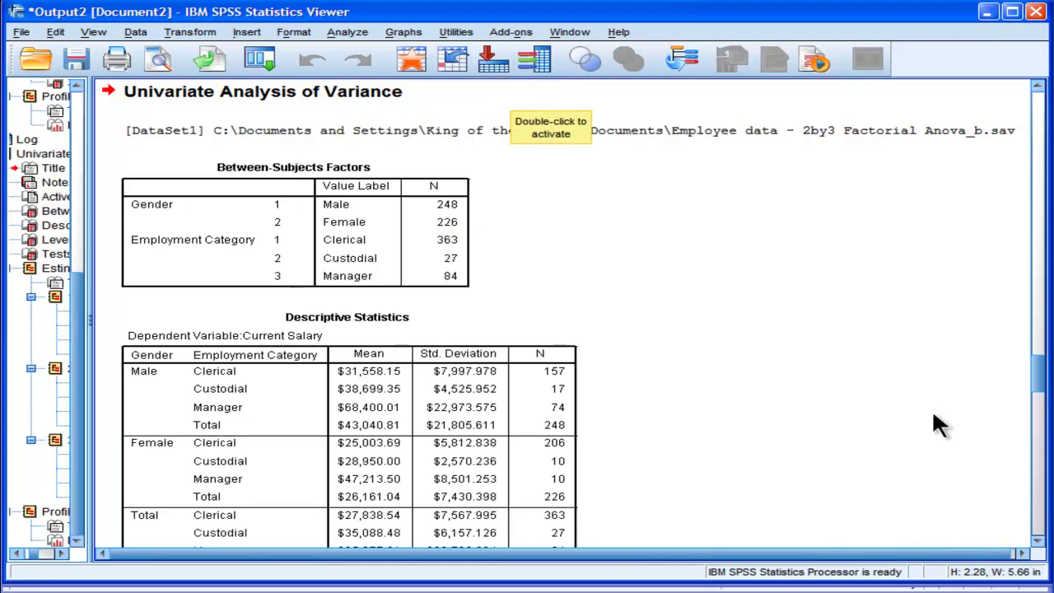
pyautogui.moveTo(1039, 372); pyautogui.dragTo(1038, 546)
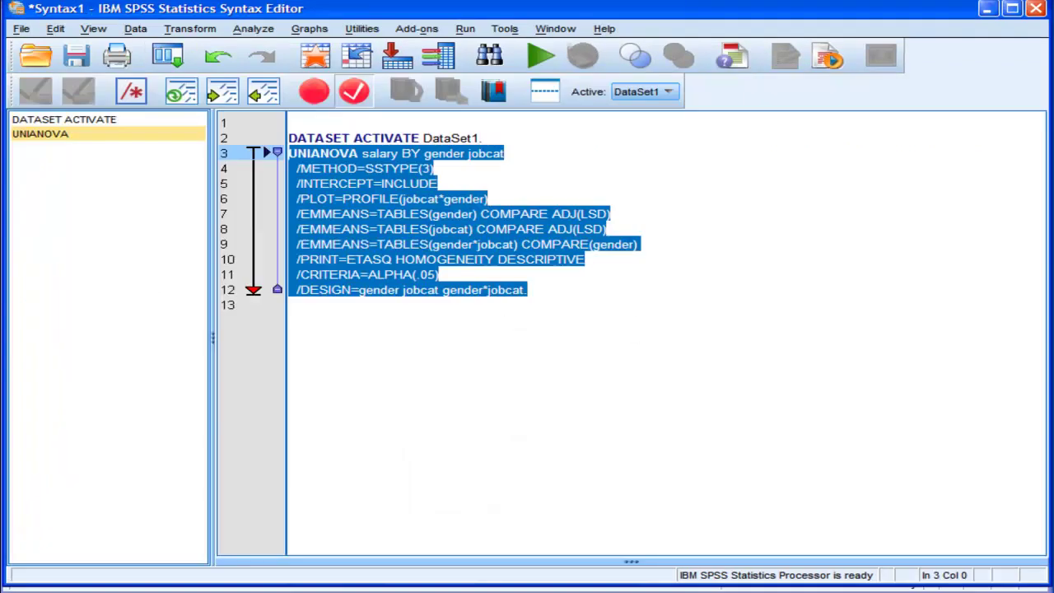
# Re-check the COMPARE(gender) clause in the syntax and scroll down to the simple-effects tests.
pyautogui.click(614, 251)
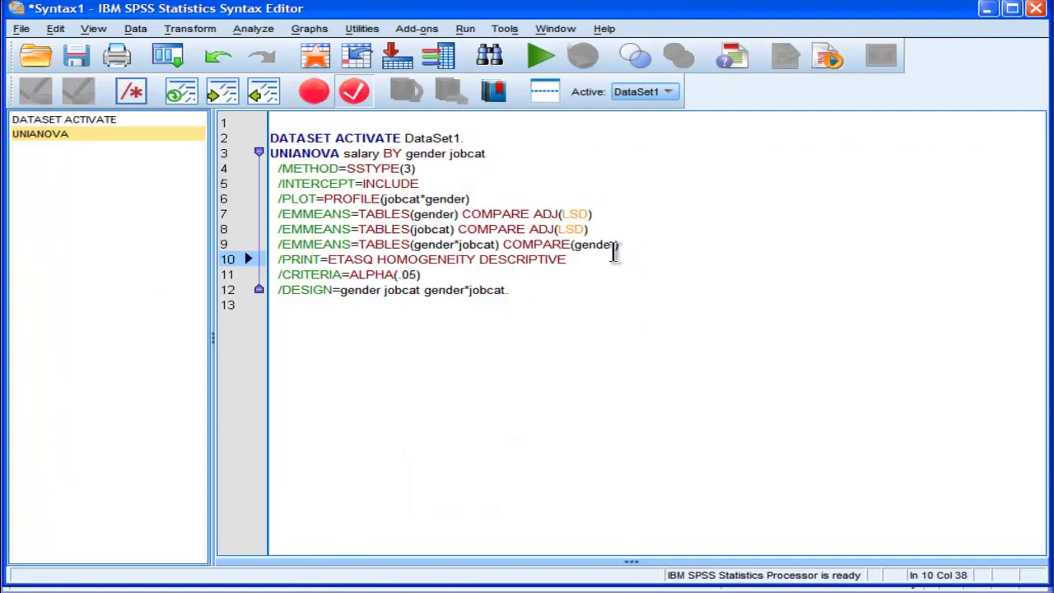
pyautogui.moveTo(617, 245); pyautogui.dragTo(574, 247)
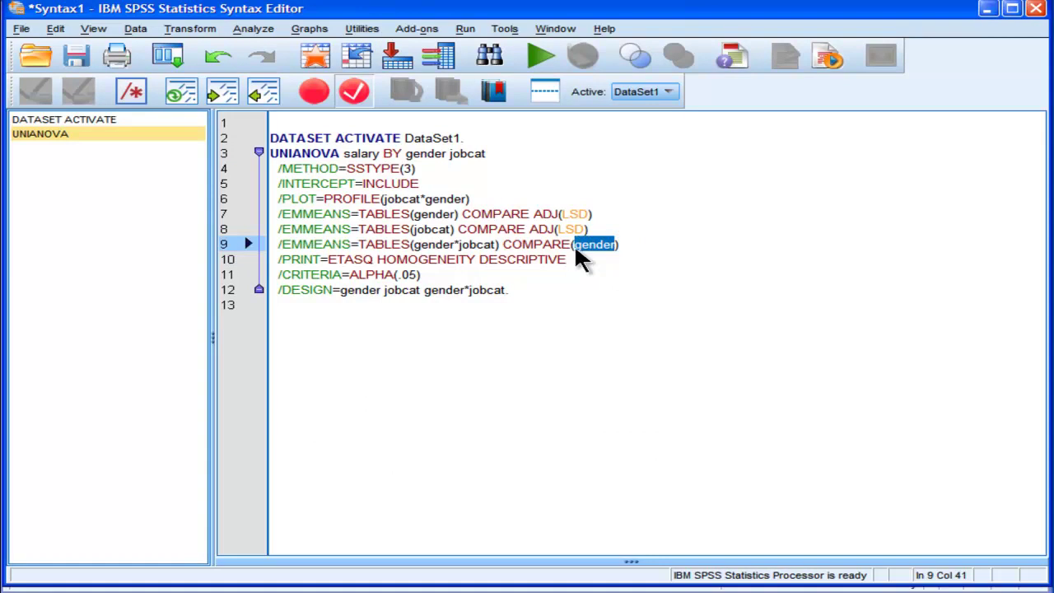
pyautogui.click(594, 244)
pyautogui.click(585, 247)
pyautogui.doubleClick(583, 247)
pyautogui.click(643, 343)
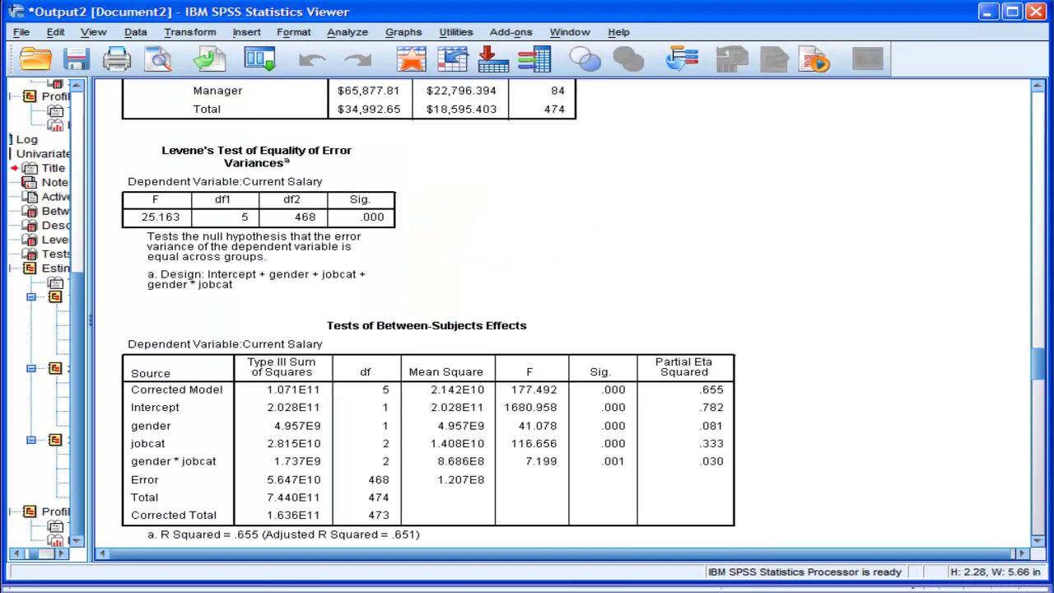
pyautogui.moveTo(1035, 375); pyautogui.dragTo(1035, 520)
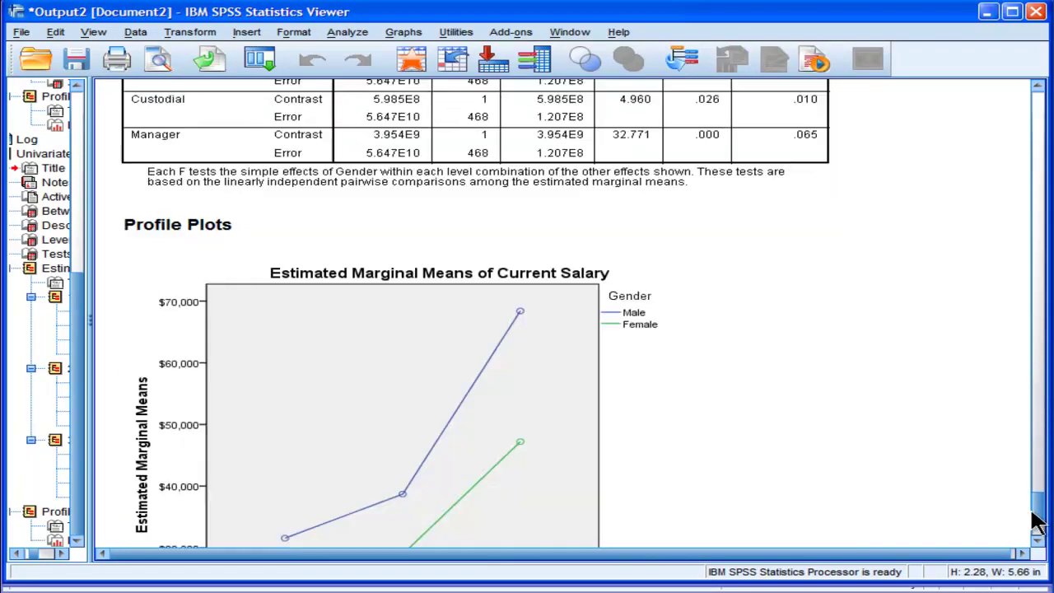